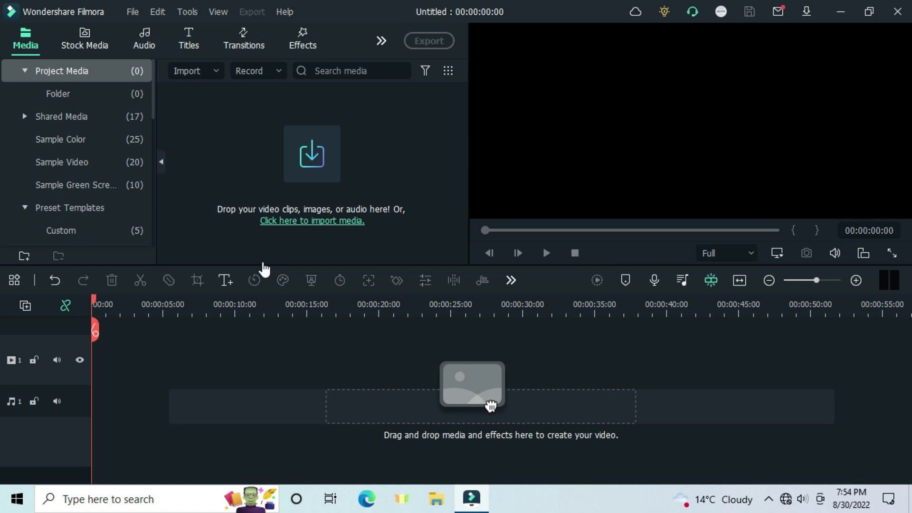
# Select the four videos under Today in Downloads through Import Media Files
pyautogui.click(199, 77)
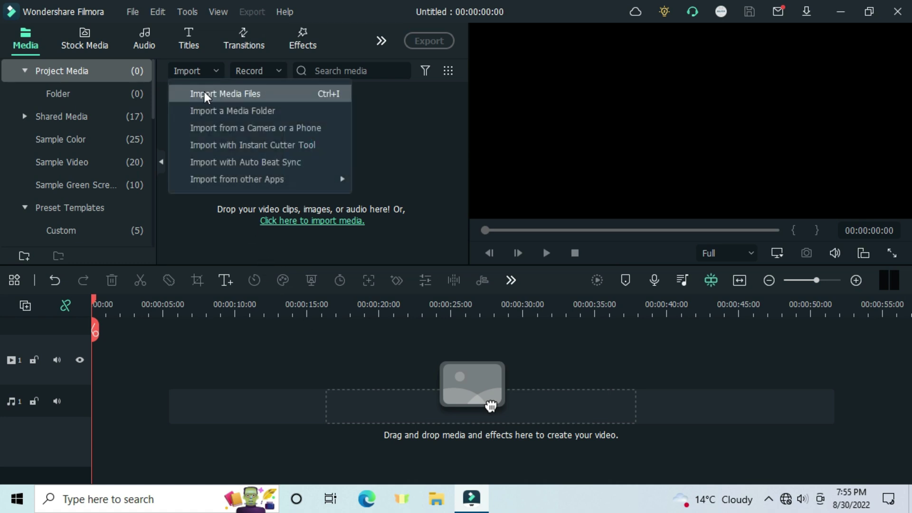
pyautogui.click(206, 94)
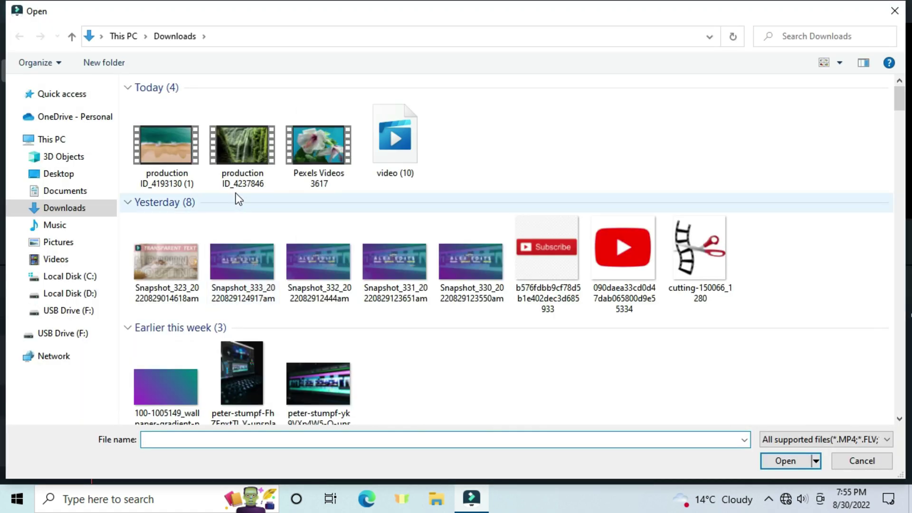
pyautogui.moveTo(480, 150)
pyautogui.mouseDown()
pyautogui.moveTo(344, 177)
pyautogui.moveTo(171, 160)
pyautogui.mouseUp()
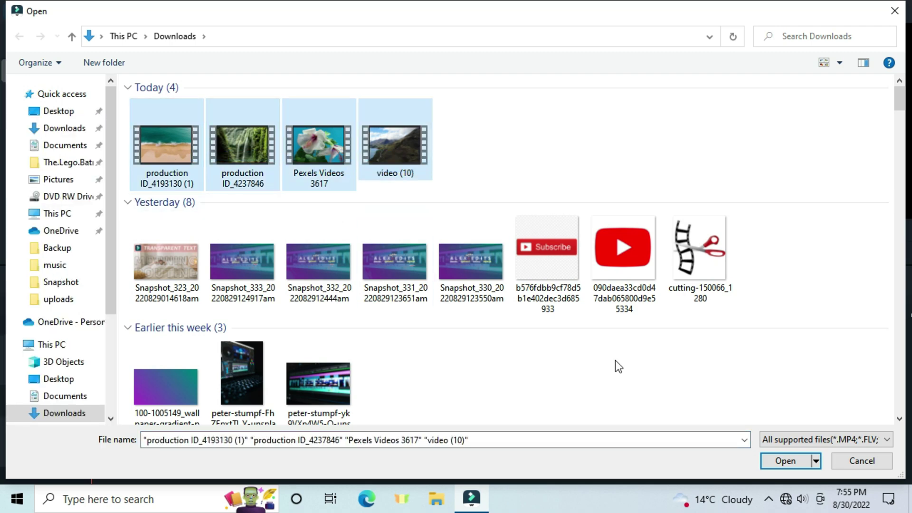
# Import the four videos, then place video (10) on track 2 and production ID_4193130 (1) on track 3
pyautogui.click(785, 461)
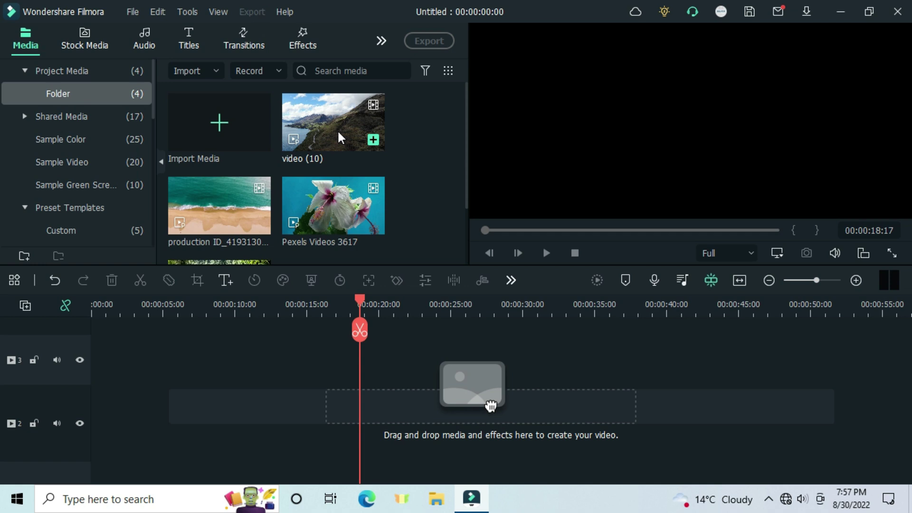
pyautogui.moveTo(338, 137); pyautogui.dragTo(98, 427)
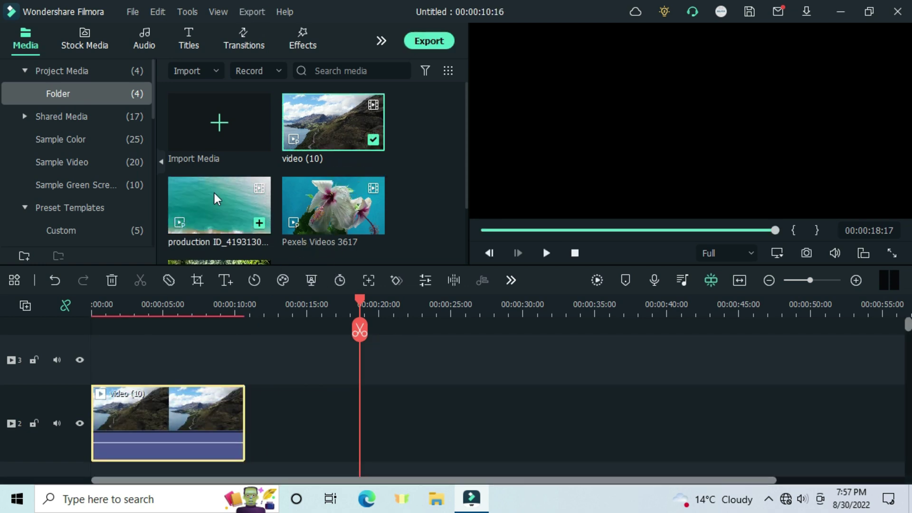
pyautogui.moveTo(219, 205)
pyautogui.mouseDown()
pyautogui.moveTo(150, 364)
pyautogui.moveTo(98, 360)
pyautogui.mouseUp()
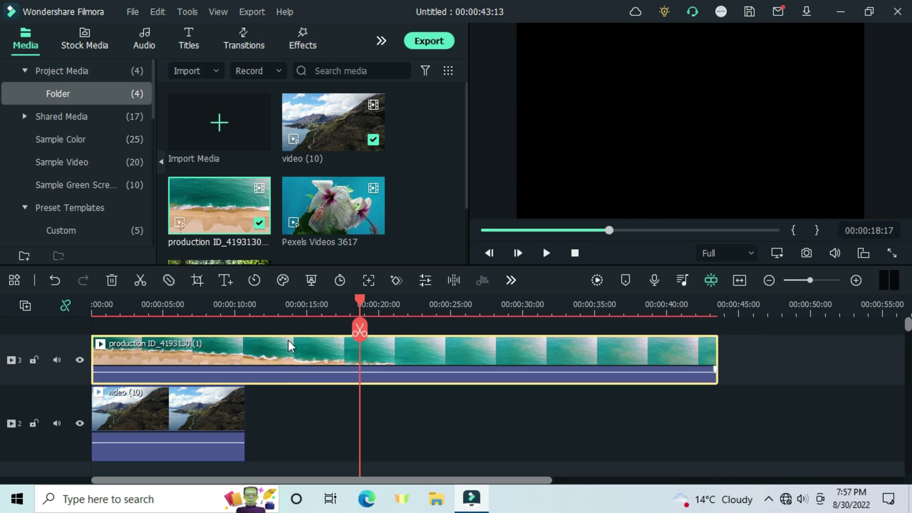
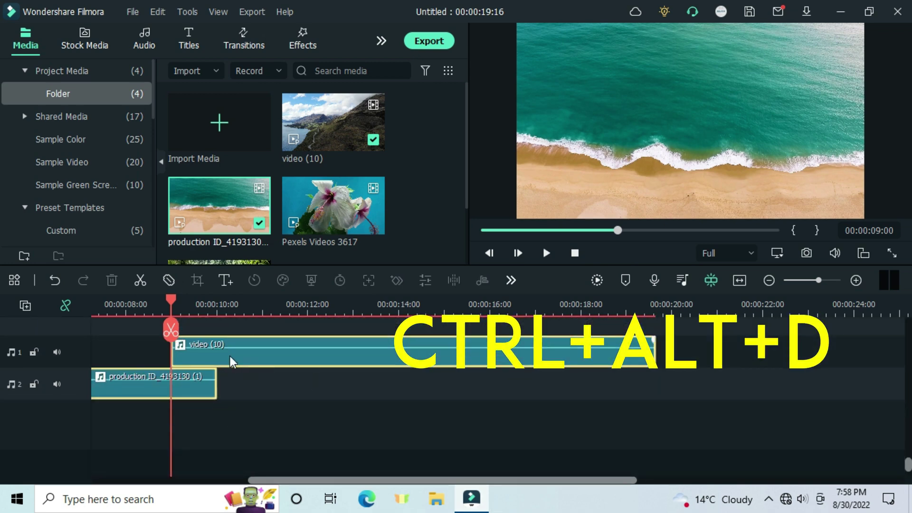
pyautogui.scroll(3, 236, 378)
pyautogui.scroll(2, 236, 356)
# Zoom the timeline, split the beach clip at the playhead and select its second part
pyautogui.hotkey('ctrl', '=')
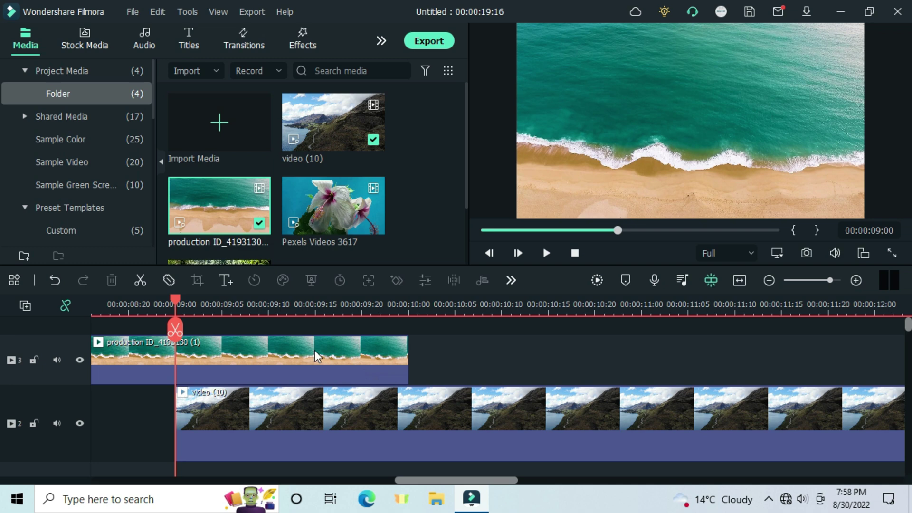
pyautogui.moveTo(49, 331); pyautogui.dragTo(50, 317)
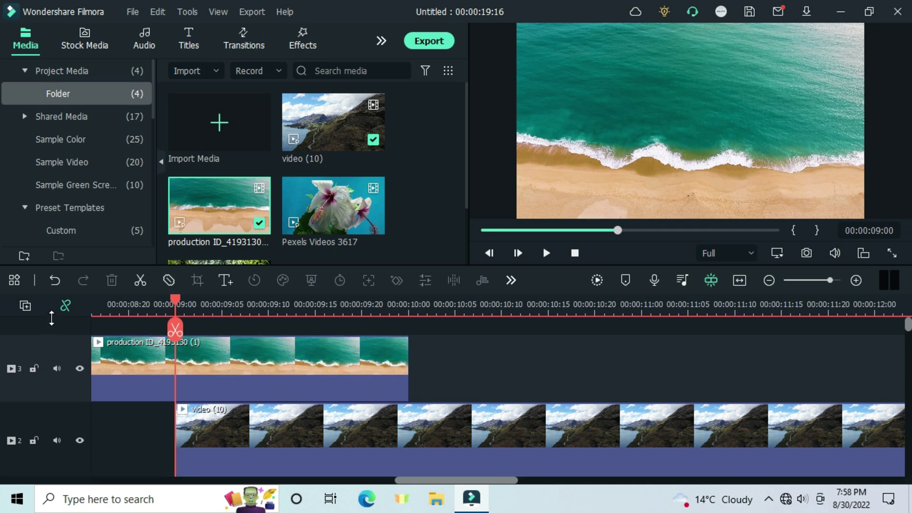
pyautogui.hotkey('ctrl', 'b')
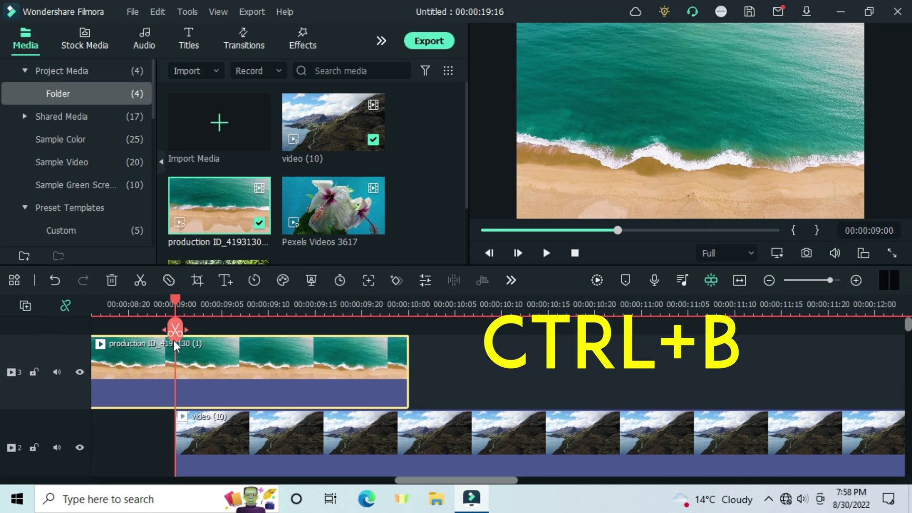
pyautogui.click(175, 329)
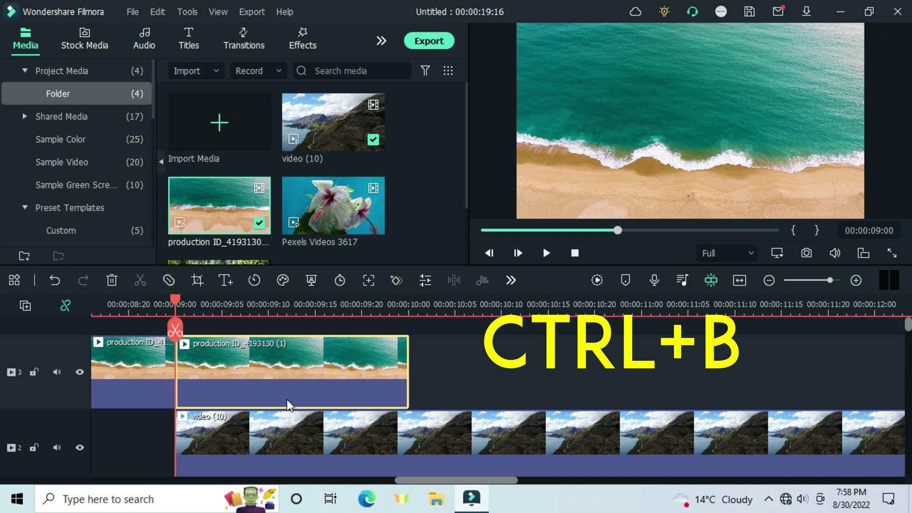
# Apply a Single line mask to the second beach part, rotated to 60.7°
pyautogui.doubleClick(301, 395)
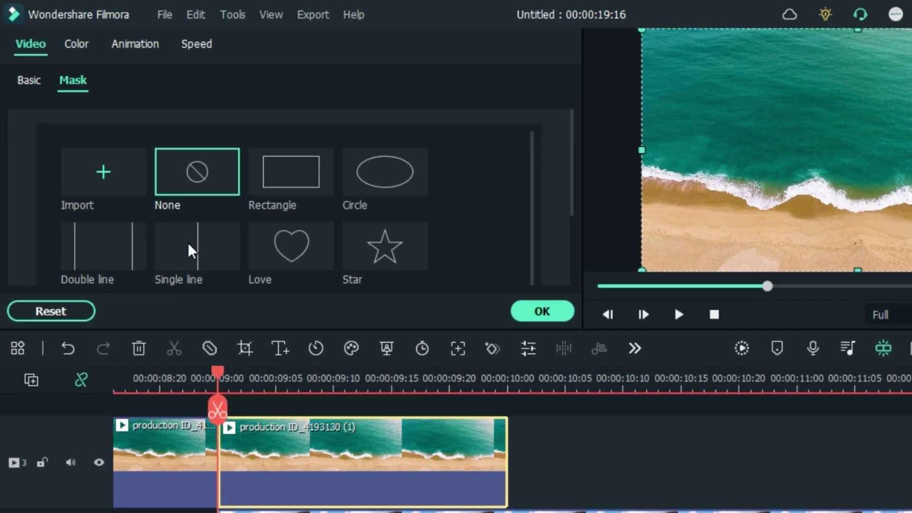
pyautogui.click(165, 215)
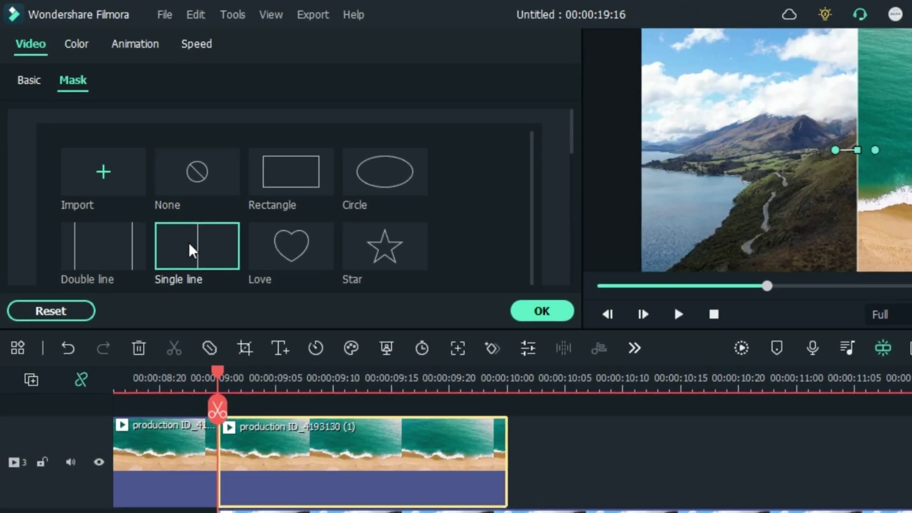
pyautogui.scroll(-5, 204, 247)
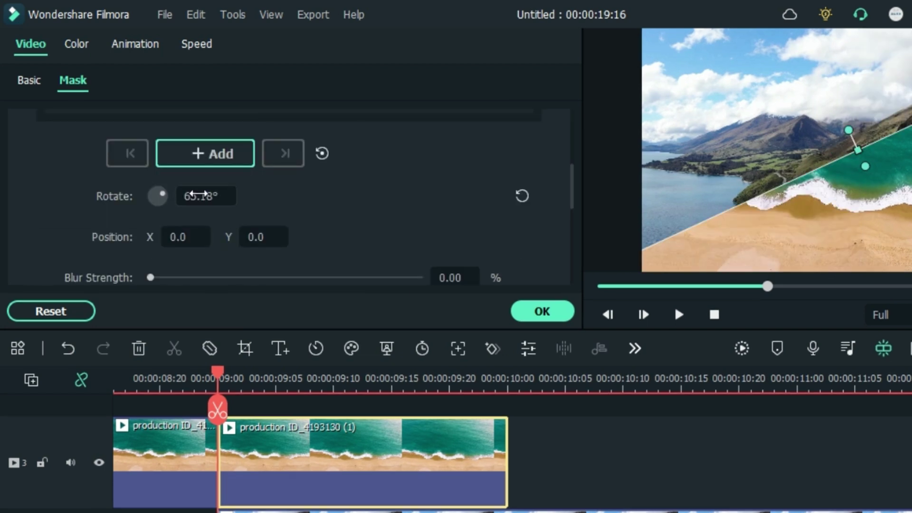
pyautogui.click(198, 194)
pyautogui.write('60')
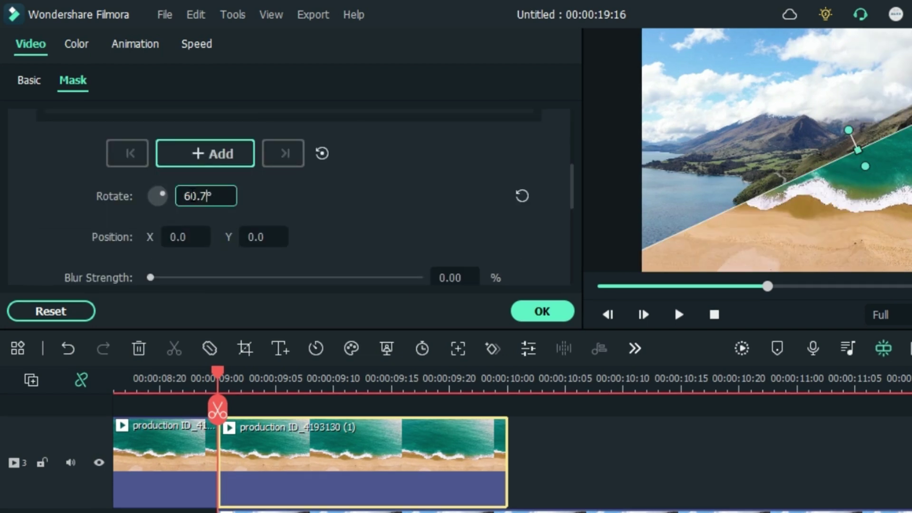
pyautogui.write('9')
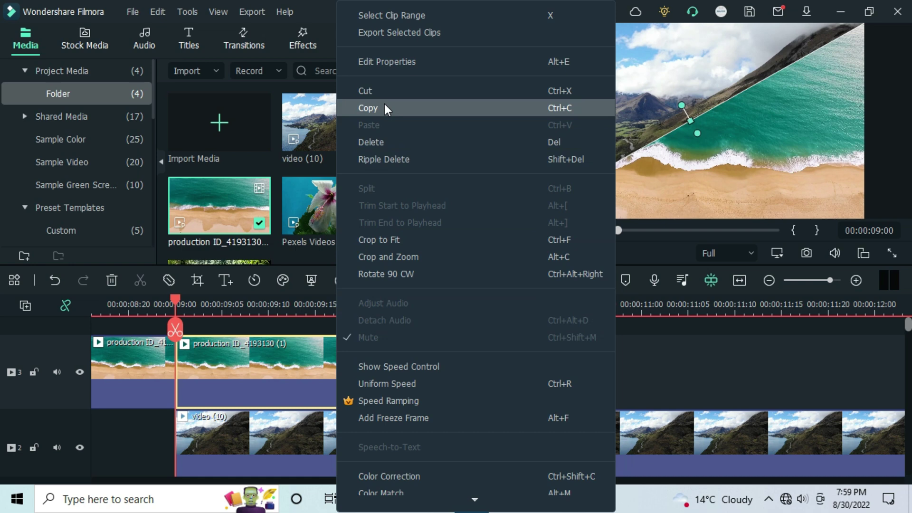
# Paste a copy of the masked beach clip onto track 4 at 09:00
pyautogui.click(385, 107)
pyautogui.scroll(1, 214, 385)
pyautogui.click(175, 303)
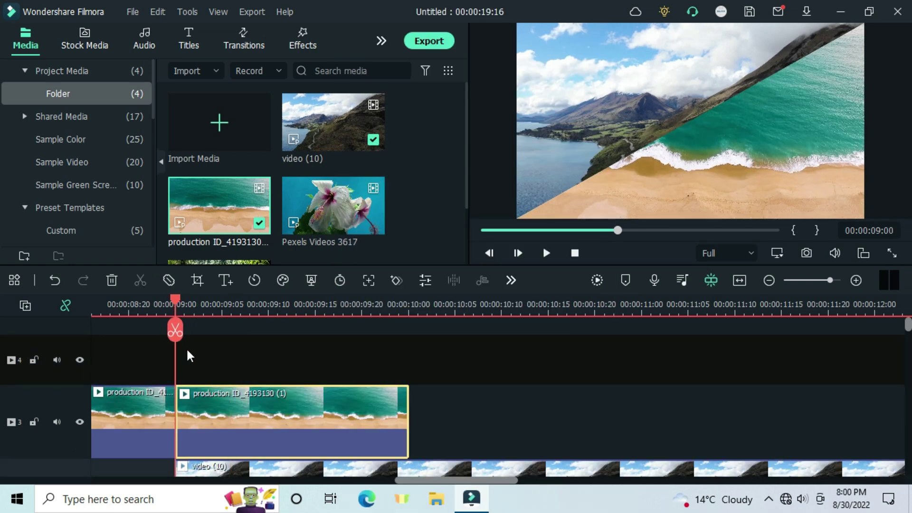
pyautogui.hotkey('ctrl', 'v')
pyautogui.hscroll(-2, 318, 370)
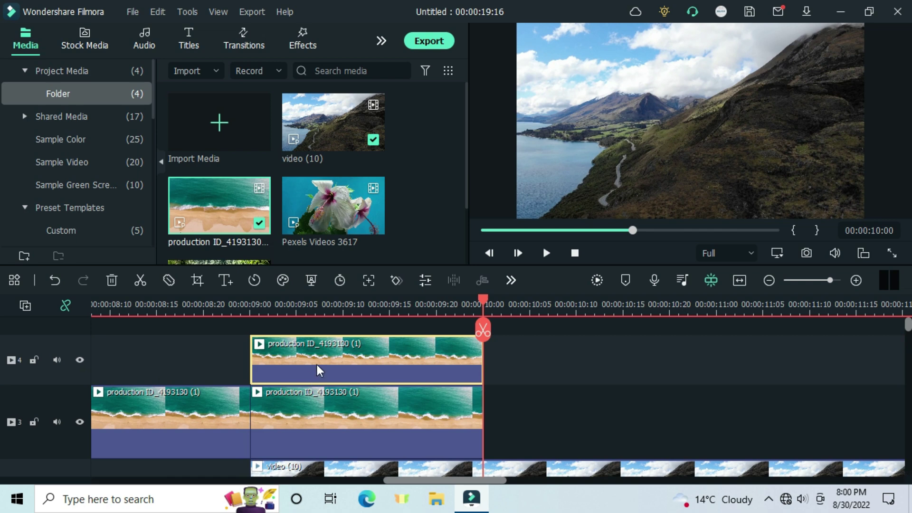
# Invert the copy's mask and add a mask keyframe at its start
pyautogui.doubleClick(275, 335)
pyautogui.click(59, 64)
pyautogui.scroll(-2, 399, 154)
pyautogui.scroll(-2, 397, 155)
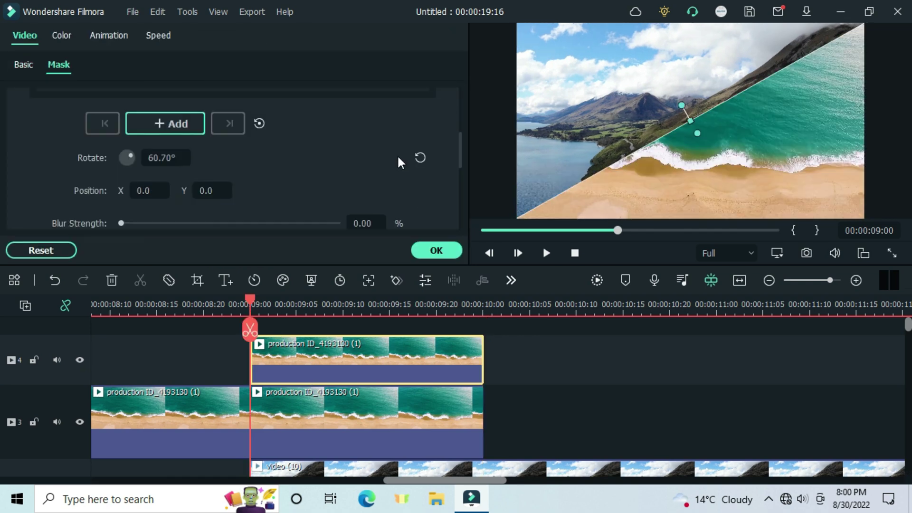
pyautogui.scroll(-2, 397, 148)
pyautogui.click(123, 125)
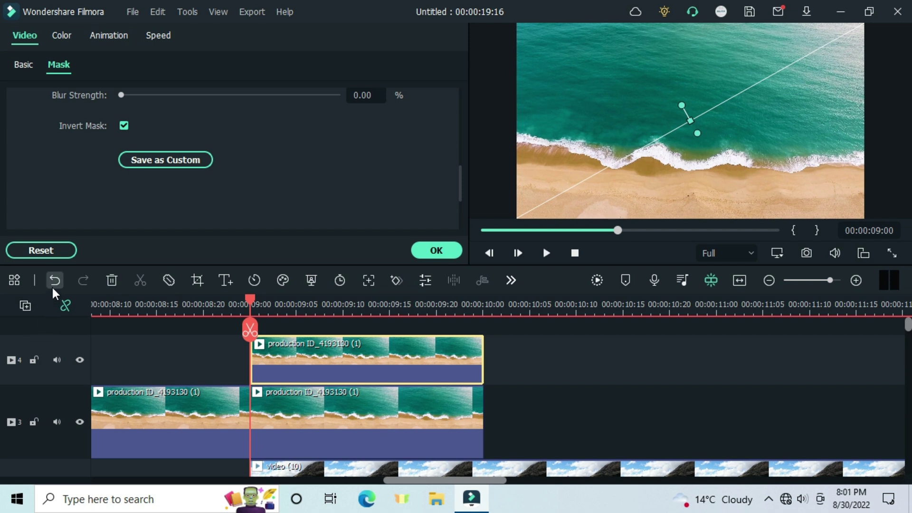
pyautogui.scroll(3, 408, 180)
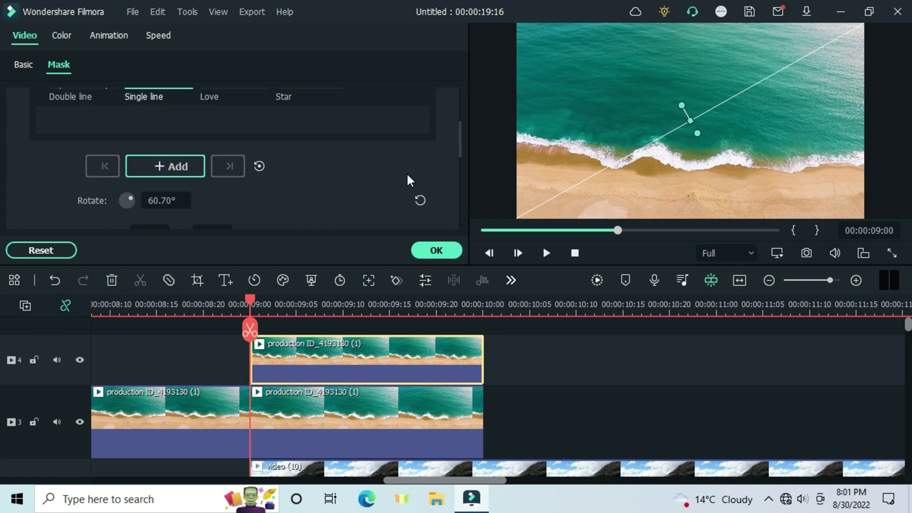
pyautogui.click(169, 163)
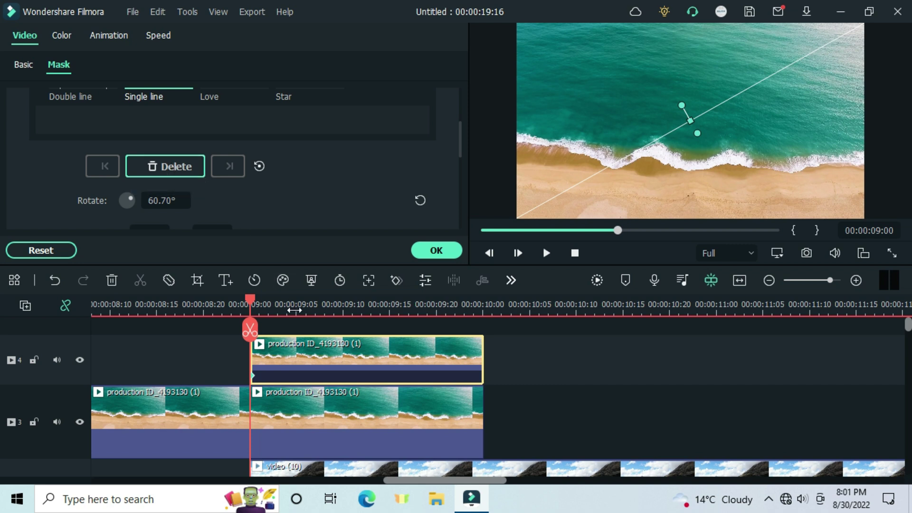
pyautogui.click(293, 312)
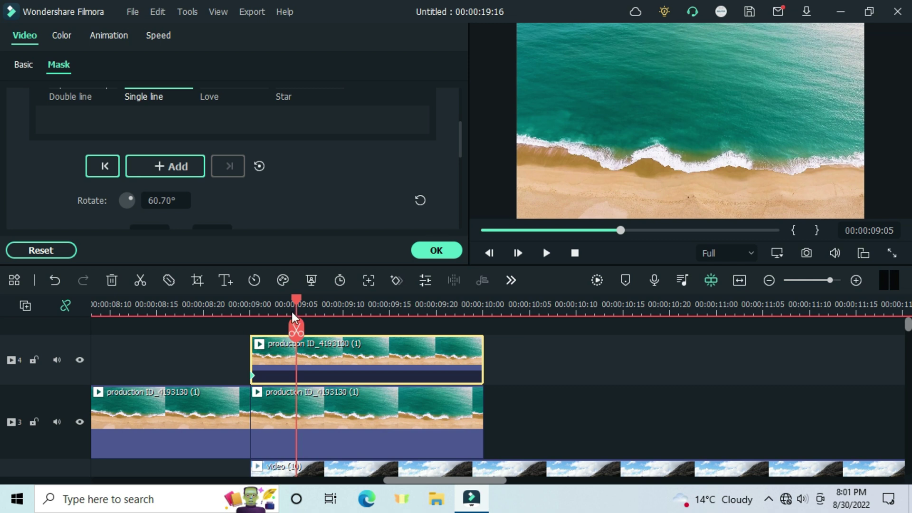
pyautogui.scroll(-2, 271, 214)
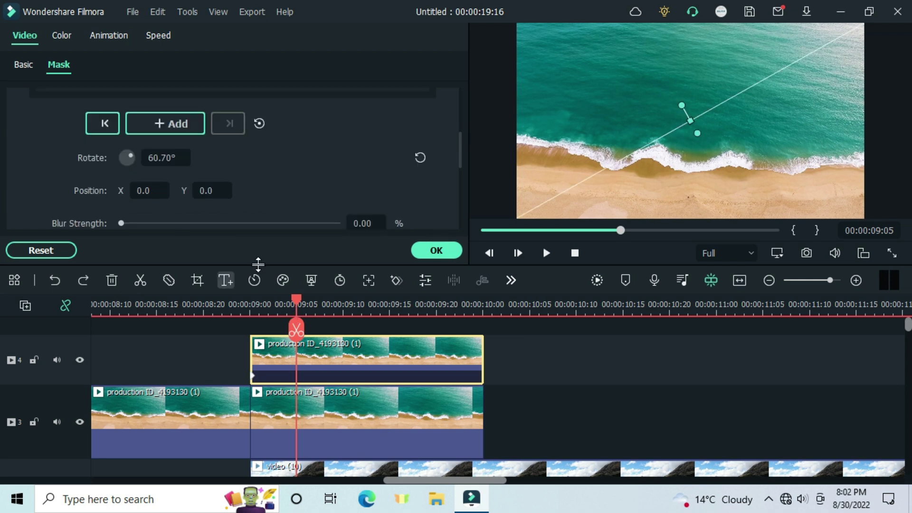
# Keyframe the copy's mask Y to 16.7 at 09:05 and 29.7, moving the last keyframe to 09:13
pyautogui.click(208, 194)
pyautogui.write('16.7')
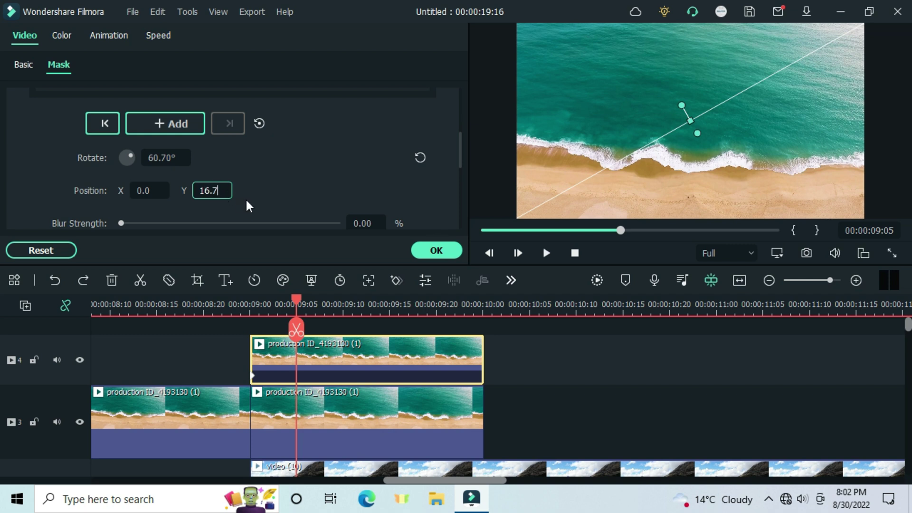
pyautogui.press('Return')
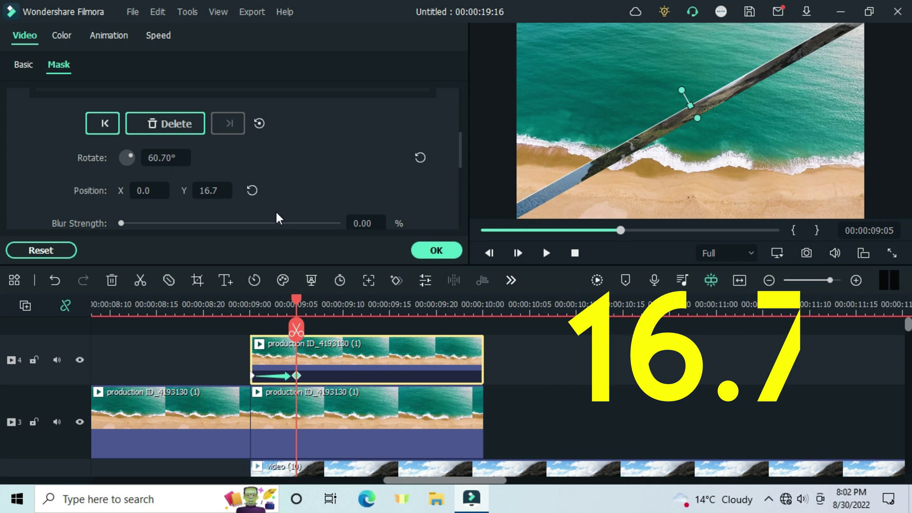
pyautogui.click(212, 190)
pyautogui.write('23')
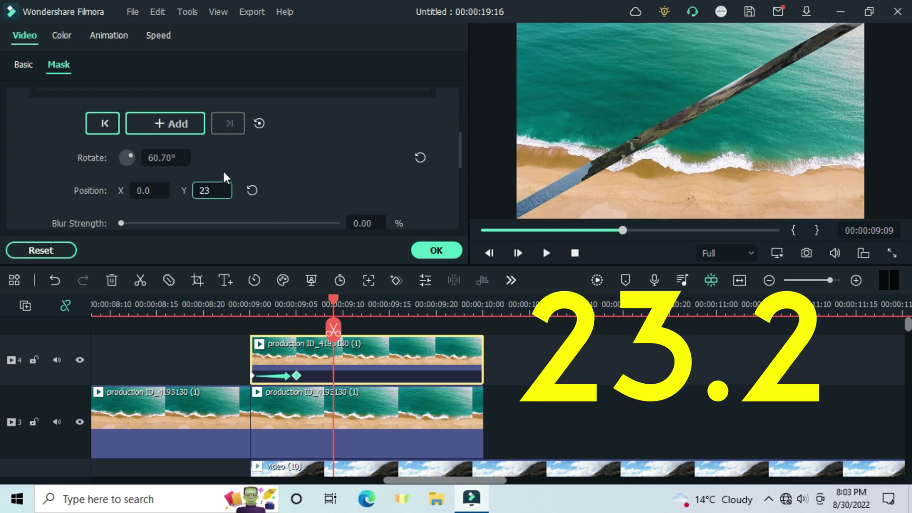
pyautogui.press('BackSpace')
pyautogui.write('9')
pyautogui.press('Return')
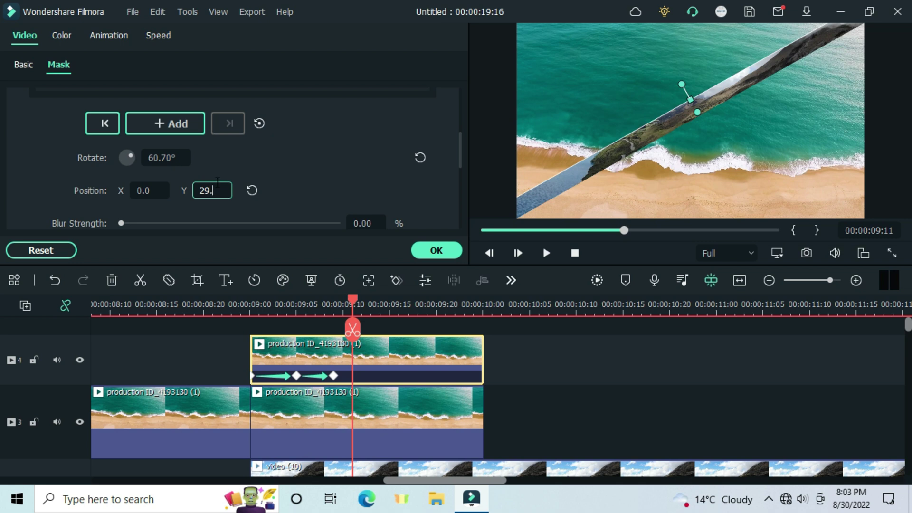
pyautogui.write('7')
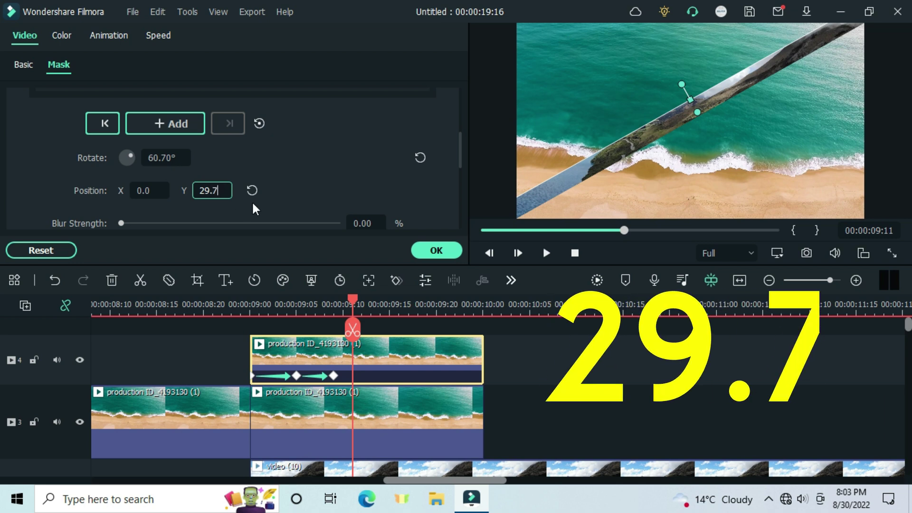
pyautogui.press('Return')
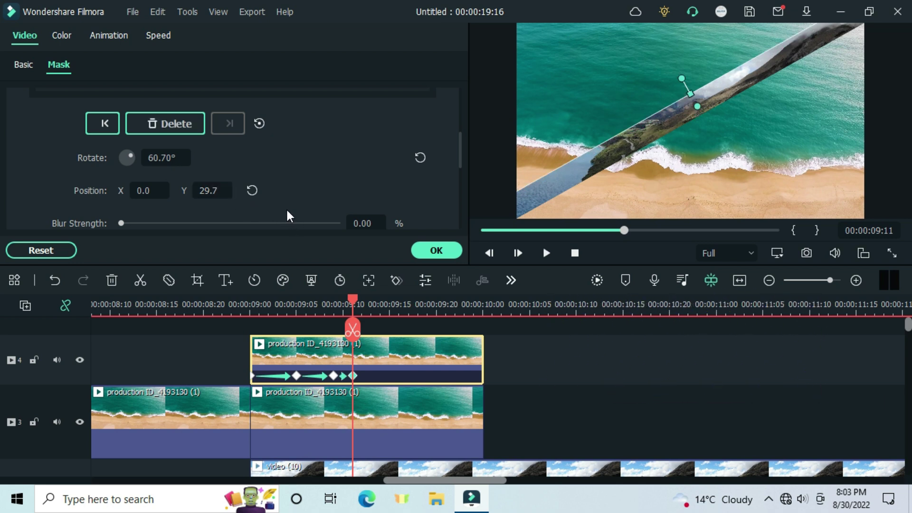
pyautogui.moveTo(353, 375); pyautogui.dragTo(371, 375)
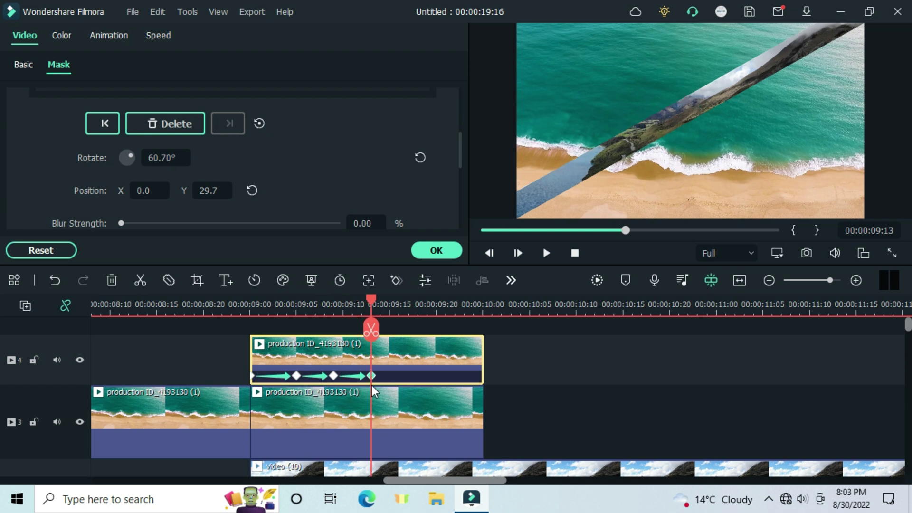
# Add a mask keyframe to the lower beach clip
pyautogui.click(299, 408)
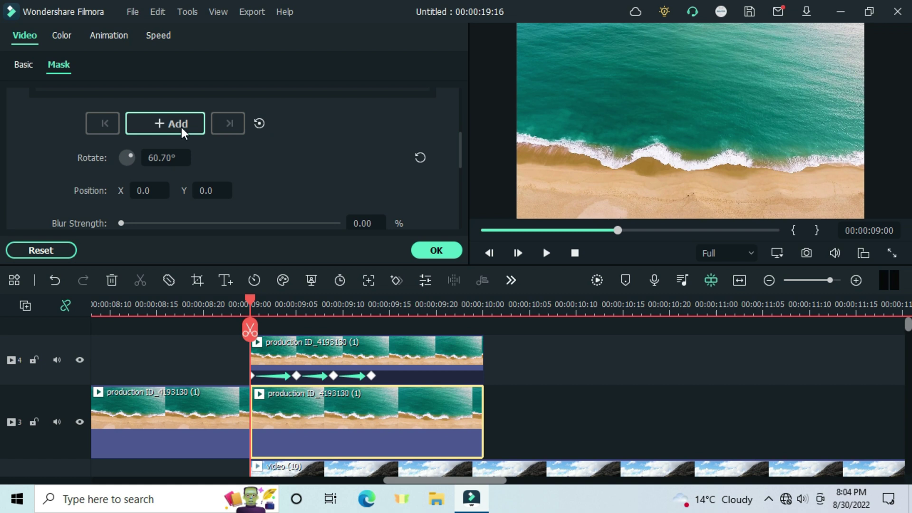
pyautogui.click(181, 127)
pyautogui.click(297, 376)
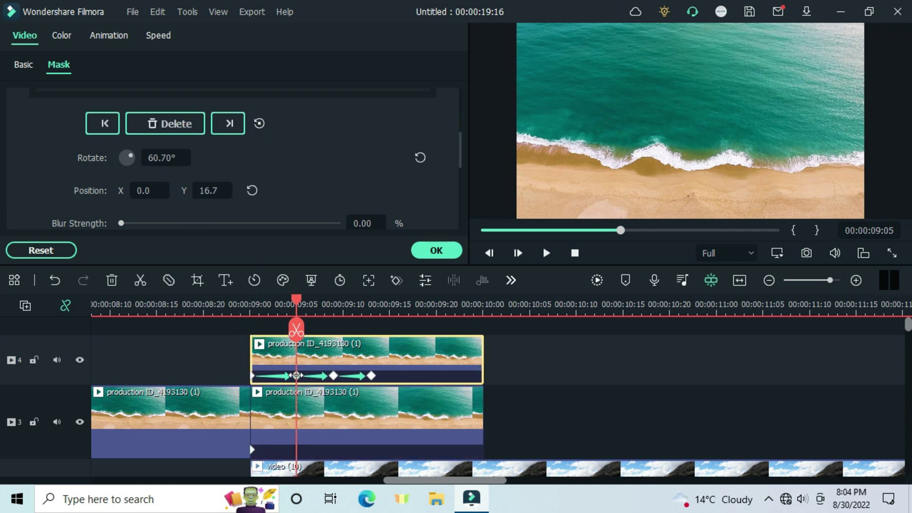
pyautogui.click(296, 400)
# Step the lower clip's mask Y position through -48.2 and on to -73.2
pyautogui.doubleClick(208, 194)
pyautogui.write('-48.2')
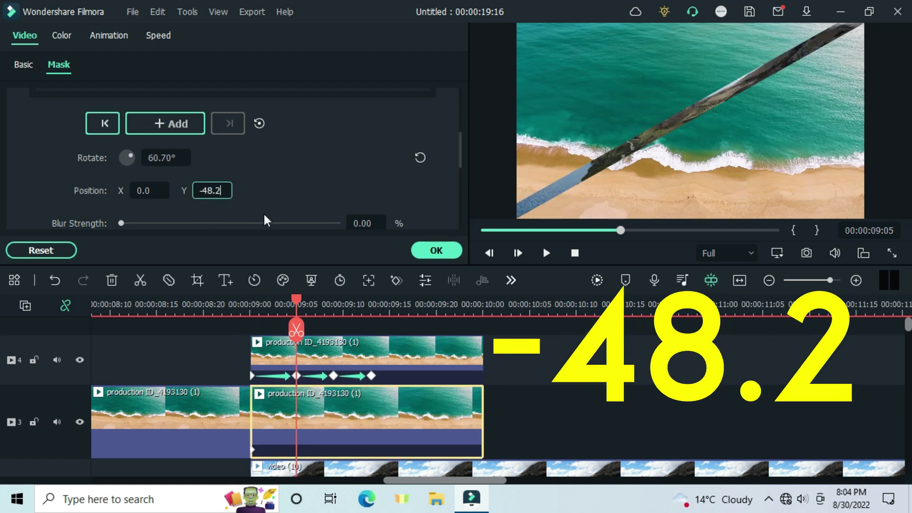
pyautogui.press('Return')
pyautogui.doubleClick(211, 190)
pyautogui.write('-63.9')
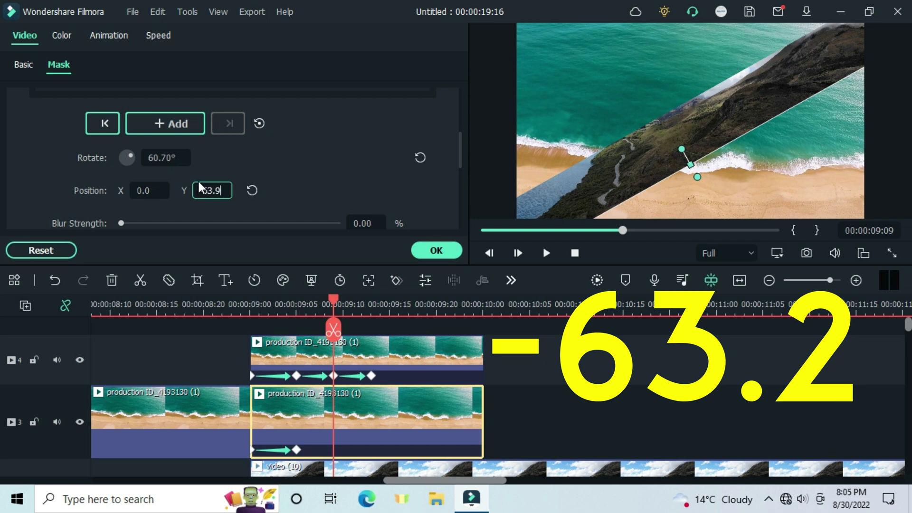
pyautogui.press('Return')
pyautogui.doubleClick(207, 190)
pyautogui.write('-')
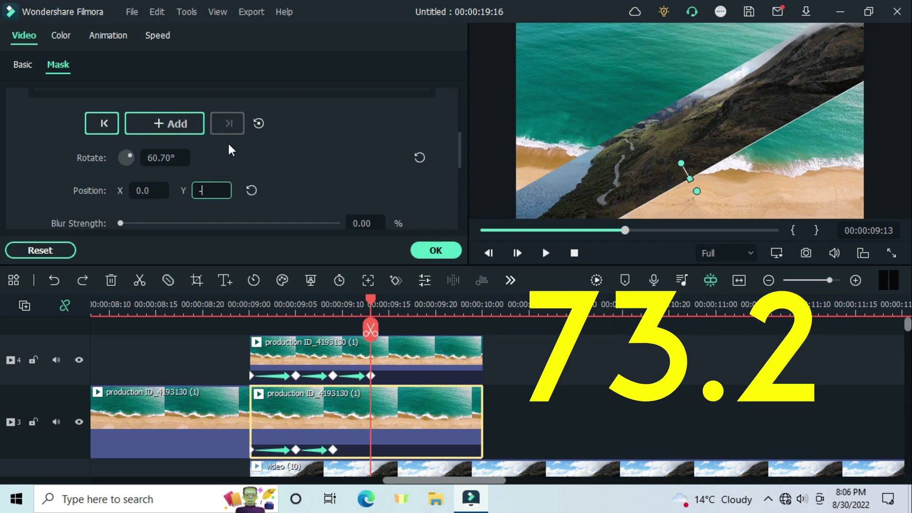
pyautogui.write('73.2')
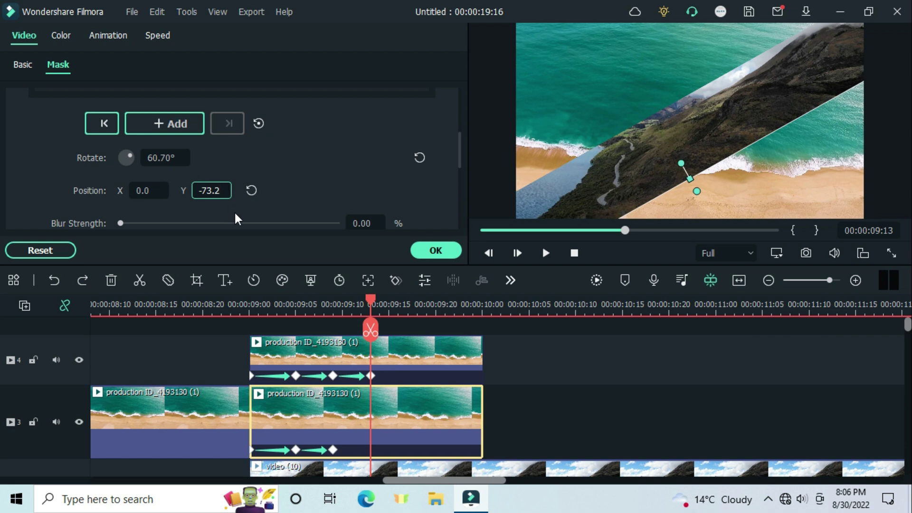
pyautogui.press('Return')
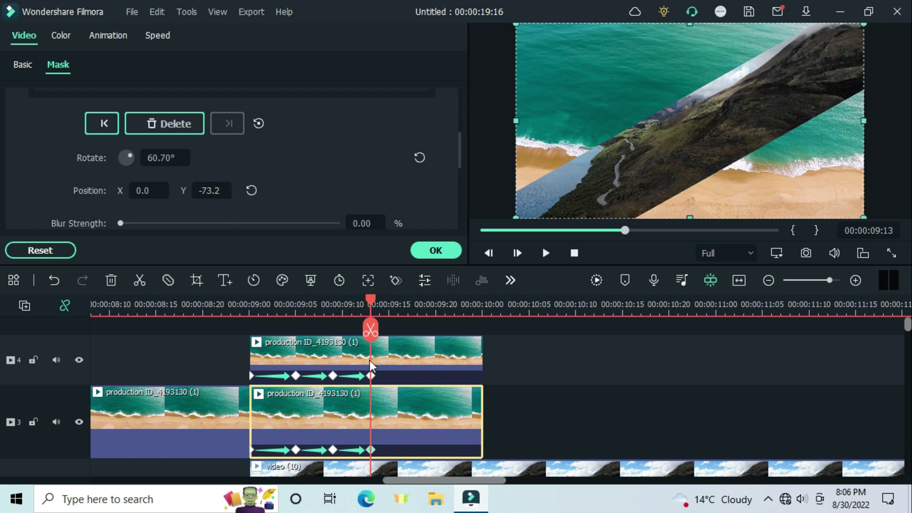
# Add Customize animation keyframes at 09:13 to both the track 4 and track 3 beach clips
pyautogui.click(370, 360)
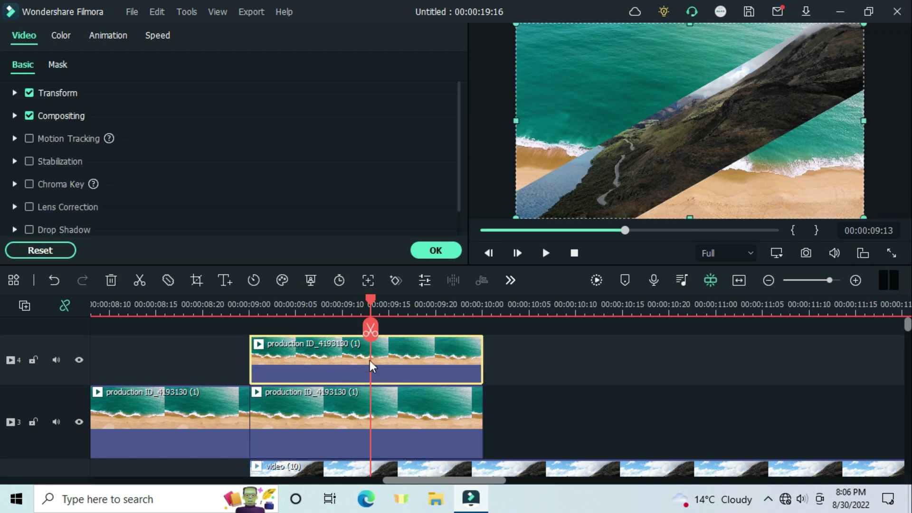
pyautogui.click(107, 38)
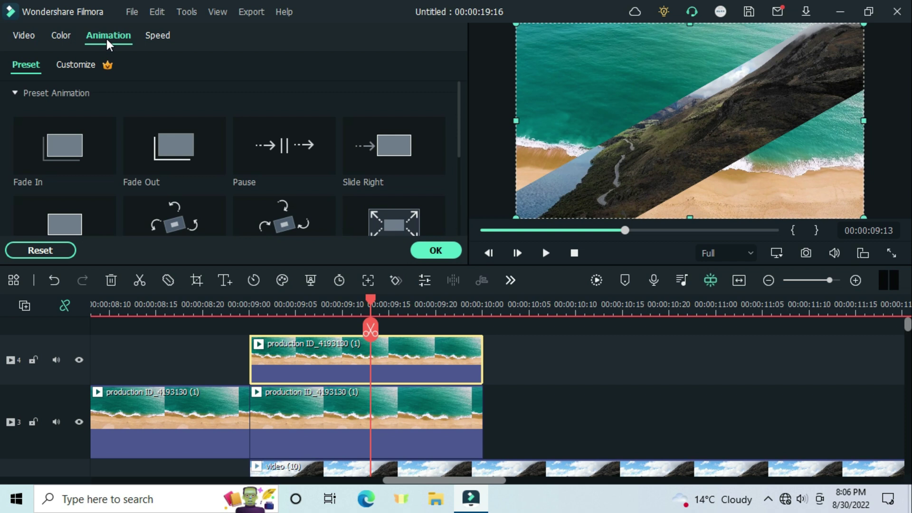
pyautogui.click(79, 63)
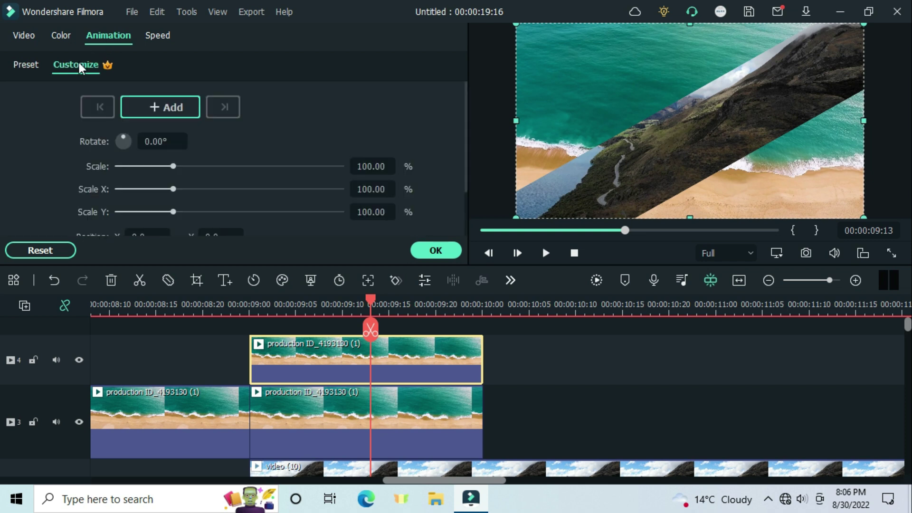
pyautogui.click(152, 107)
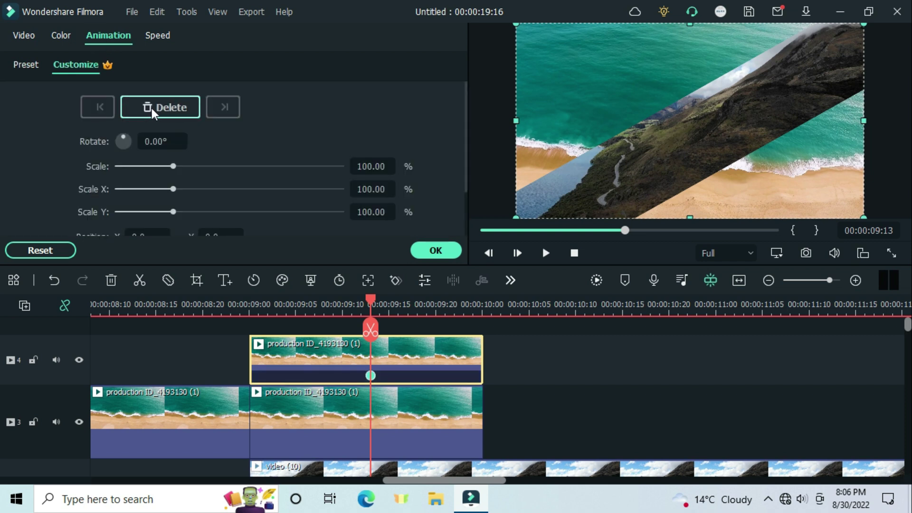
pyautogui.click(371, 404)
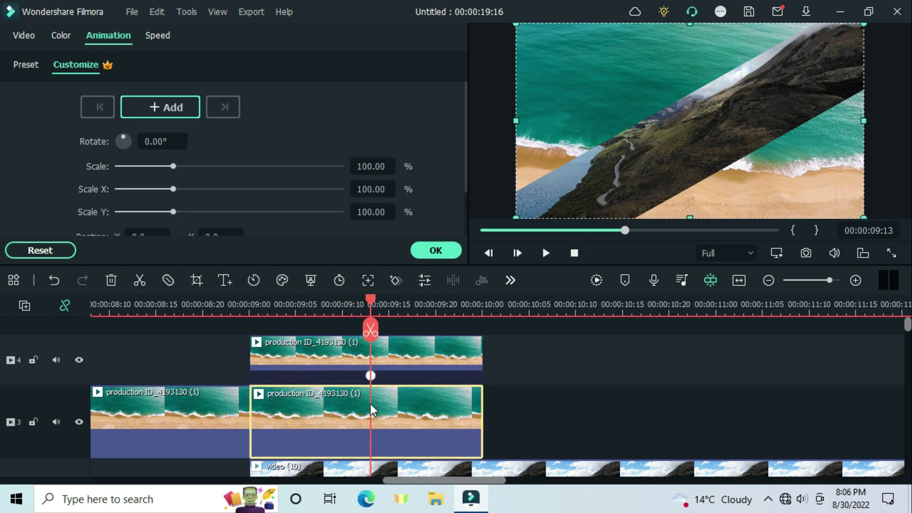
pyautogui.click(178, 108)
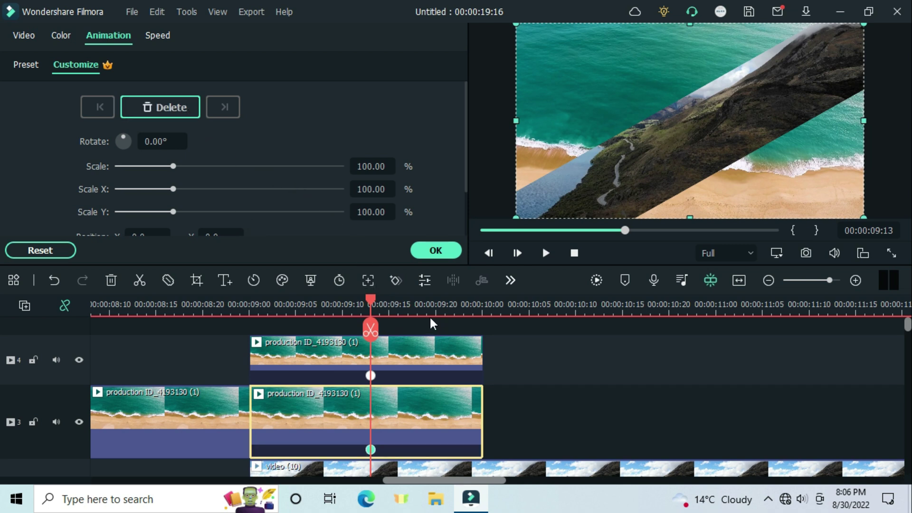
pyautogui.click(419, 306)
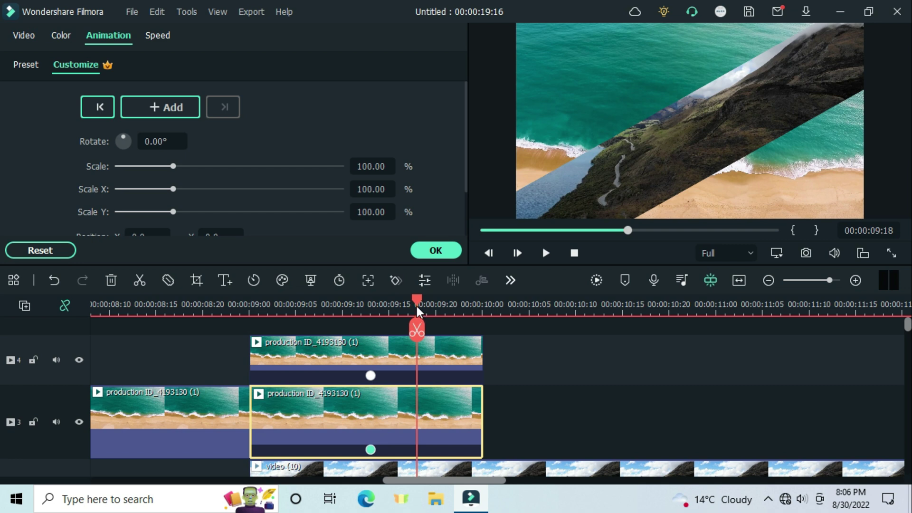
pyautogui.scroll(-2, 213, 178)
# Set the lower clip to position X 300, Y -160 and the upper clip to X -300, Y 160
pyautogui.click(148, 195)
pyautogui.write('300')
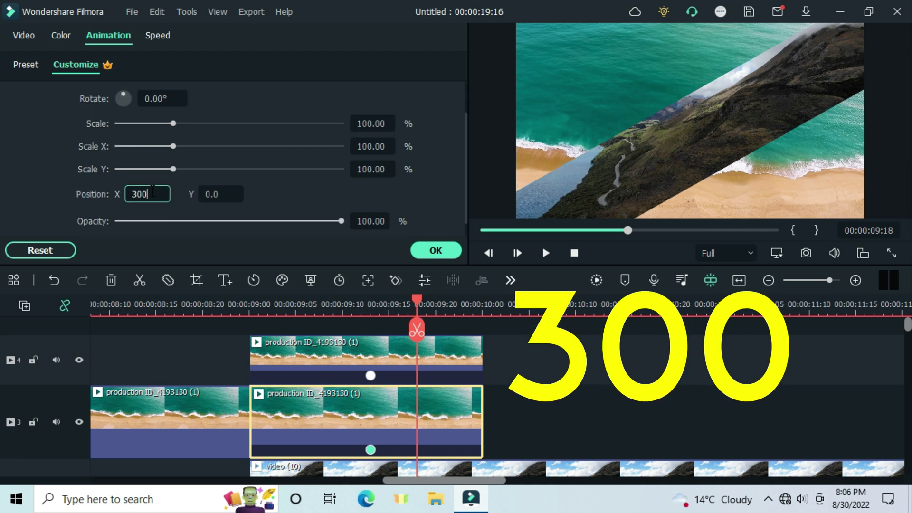
pyautogui.press('Tab')
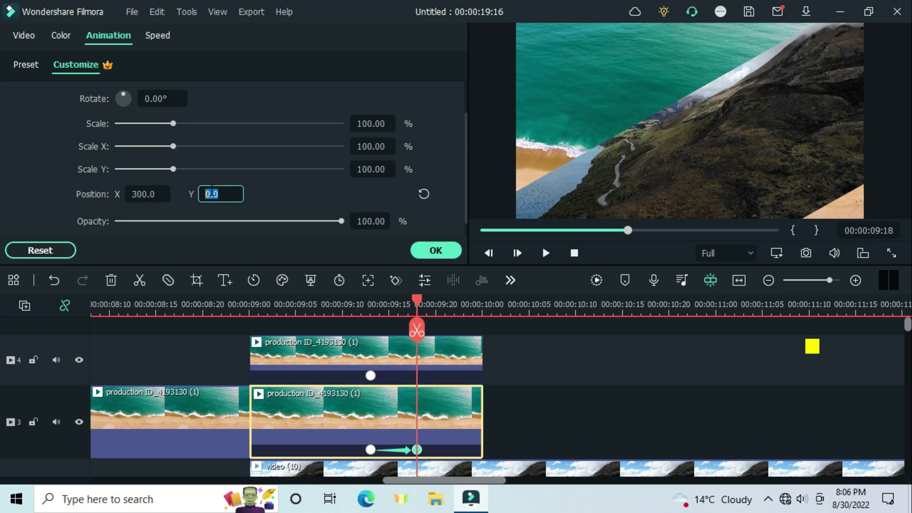
pyautogui.write('-')
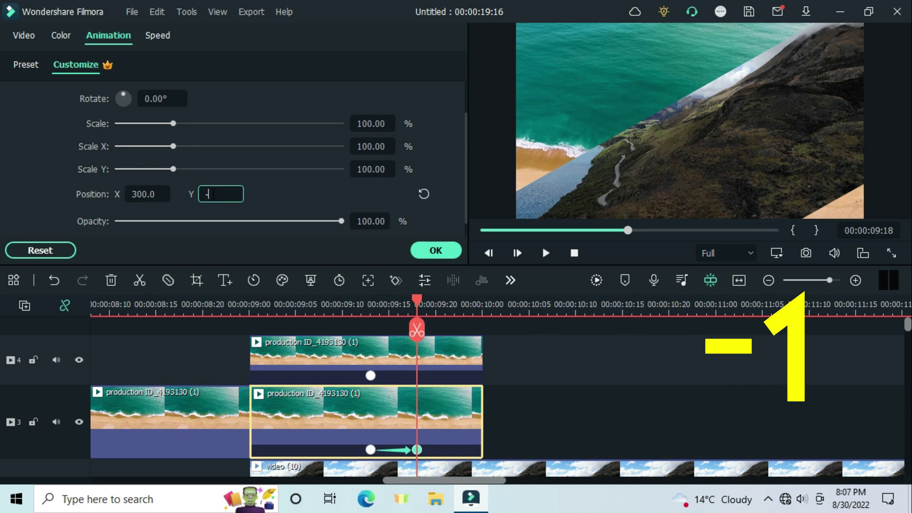
pyautogui.write('1')
pyautogui.click(152, 188)
pyautogui.write('-300')
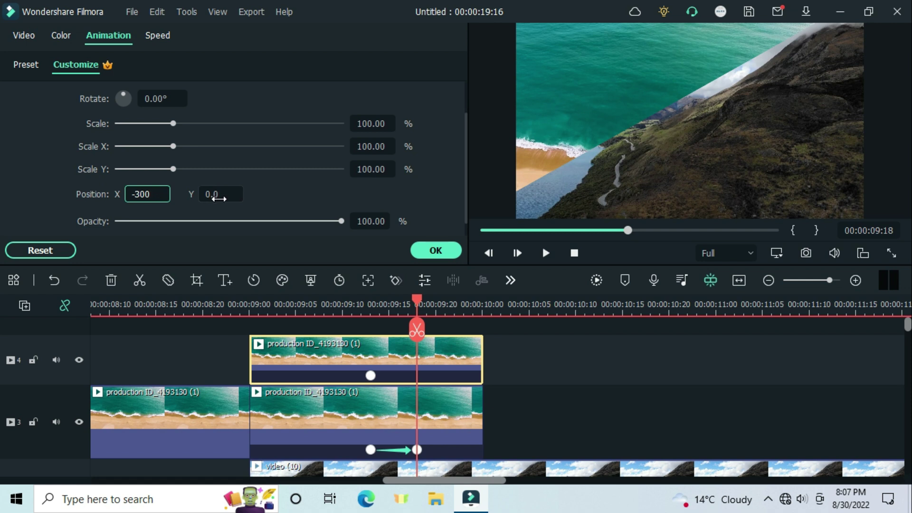
pyautogui.press('Tab')
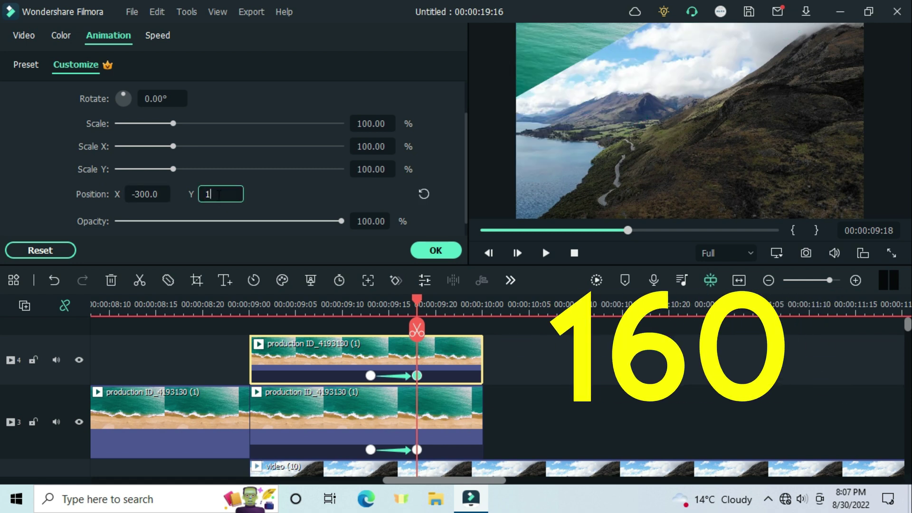
pyautogui.write('60')
pyautogui.click(265, 196)
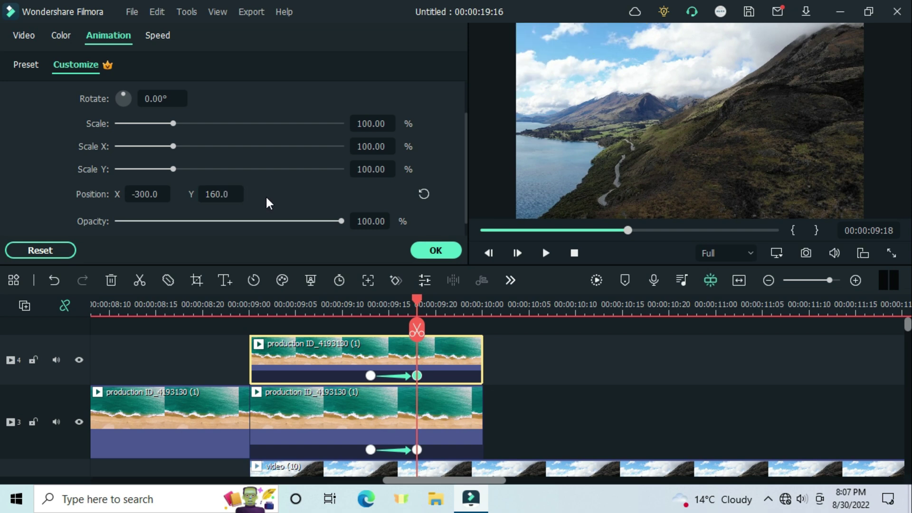
# Close the clip settings and play the transition from 08:05
pyautogui.click(435, 250)
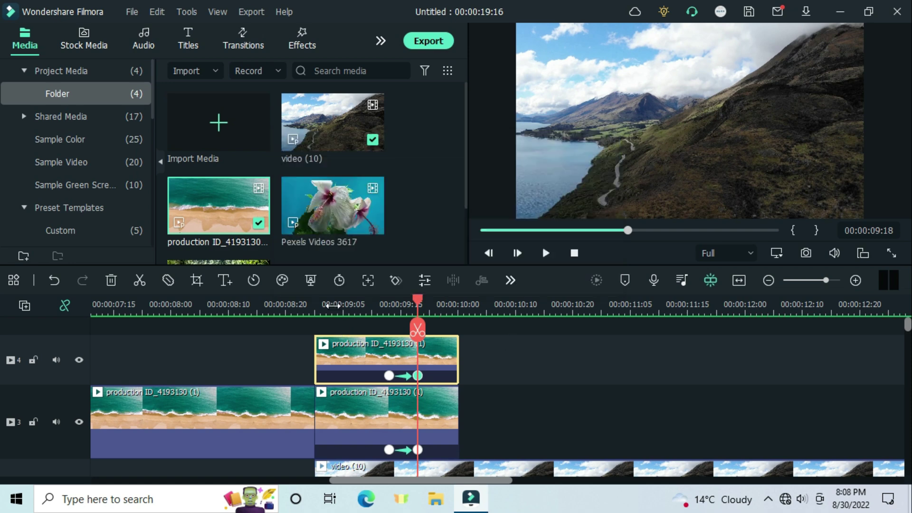
pyautogui.click(200, 307)
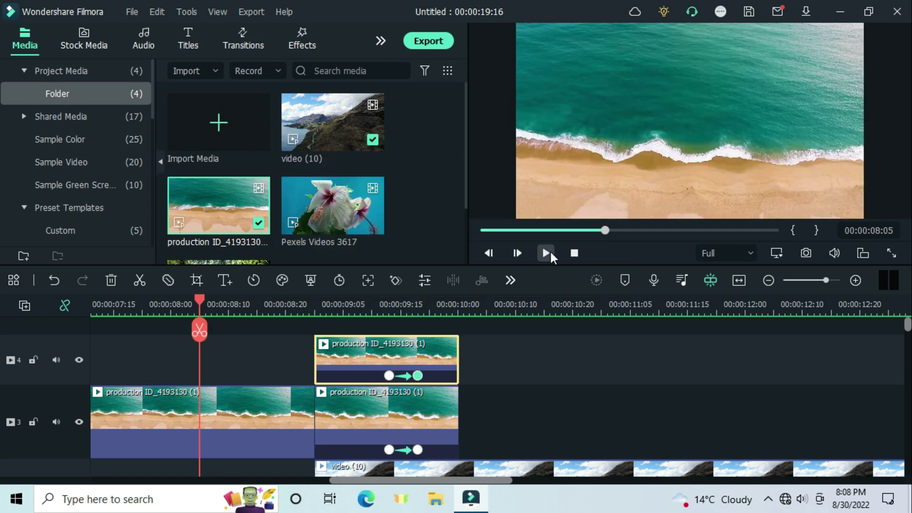
pyautogui.click(546, 254)
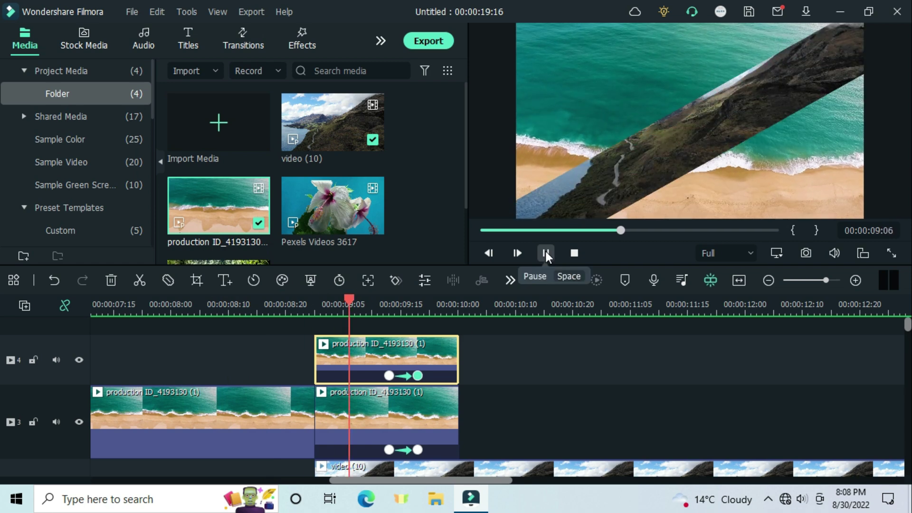
# Place the Mild Shake filter above the overlapping clips and preview the transition full screen
pyautogui.click(546, 254)
pyautogui.click(302, 39)
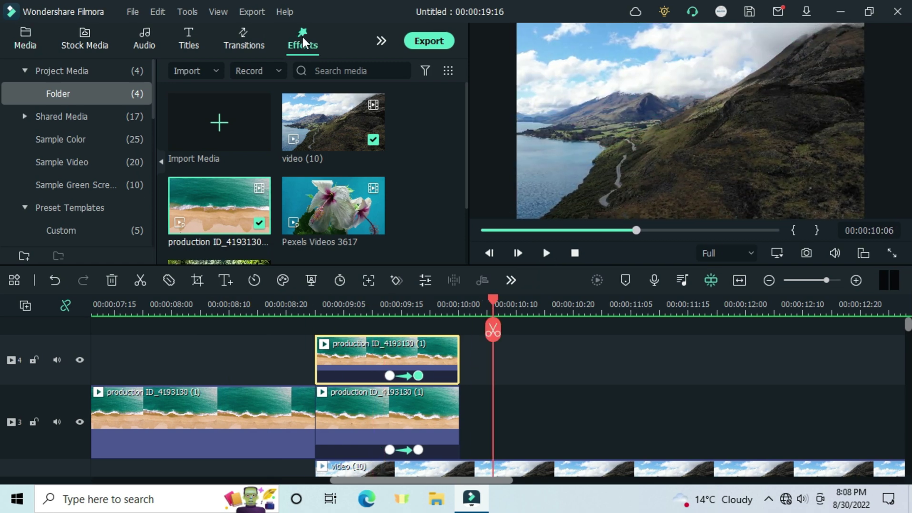
pyautogui.scroll(-2, 84, 153)
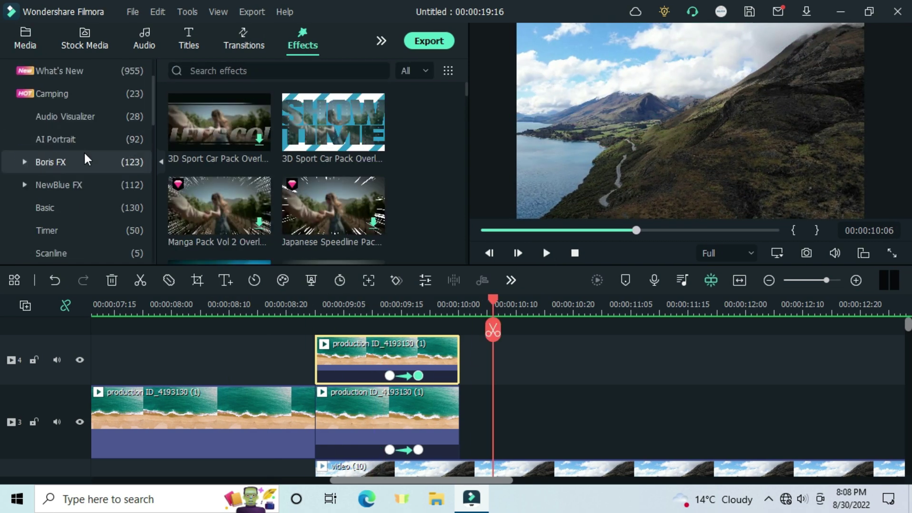
pyautogui.scroll(-2, 83, 154)
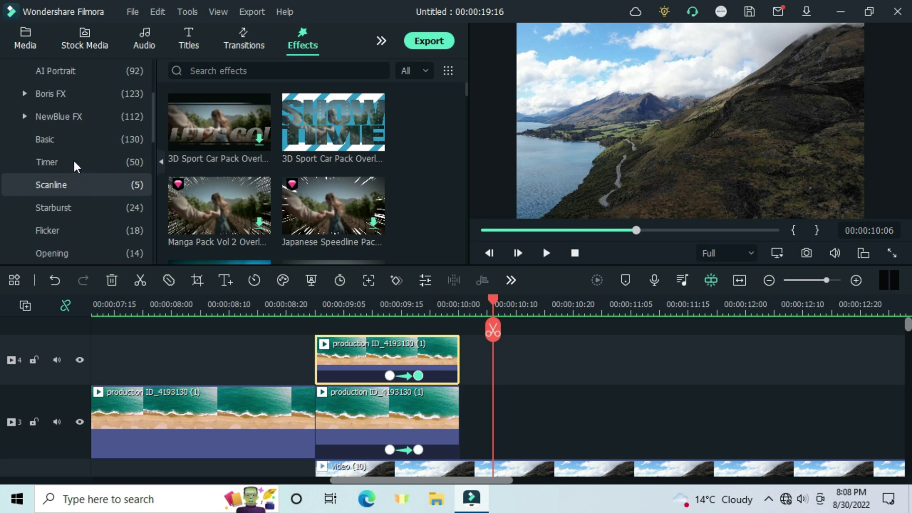
pyautogui.scroll(-2, 69, 160)
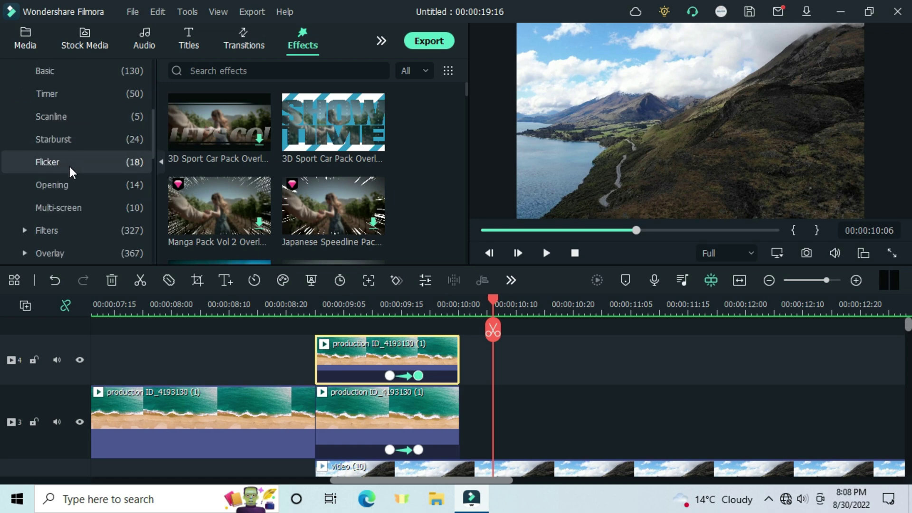
pyautogui.click(66, 227)
pyautogui.scroll(-3, 96, 231)
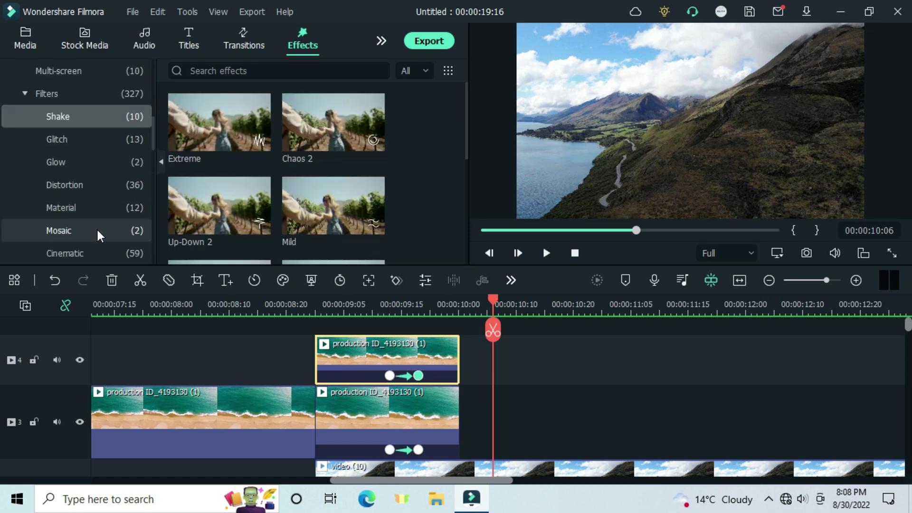
pyautogui.click(60, 91)
pyautogui.moveTo(334, 207); pyautogui.dragTo(344, 361)
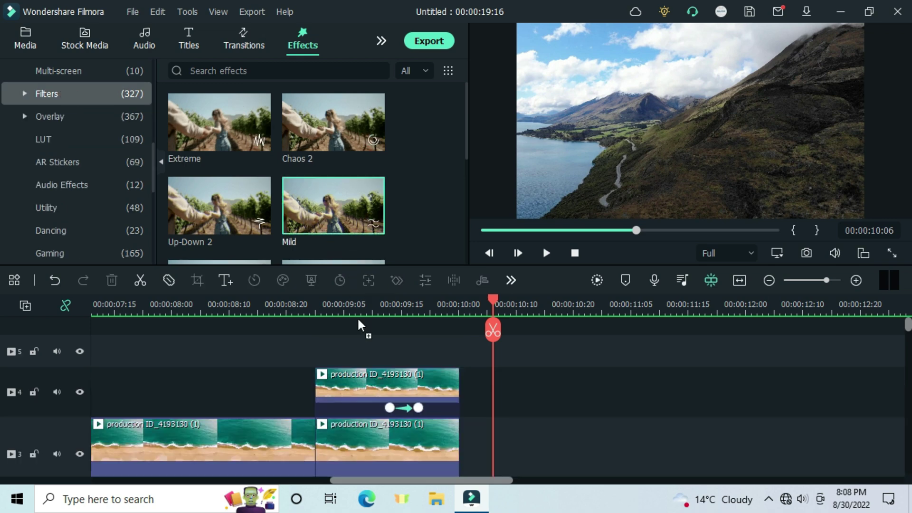
pyautogui.click(291, 307)
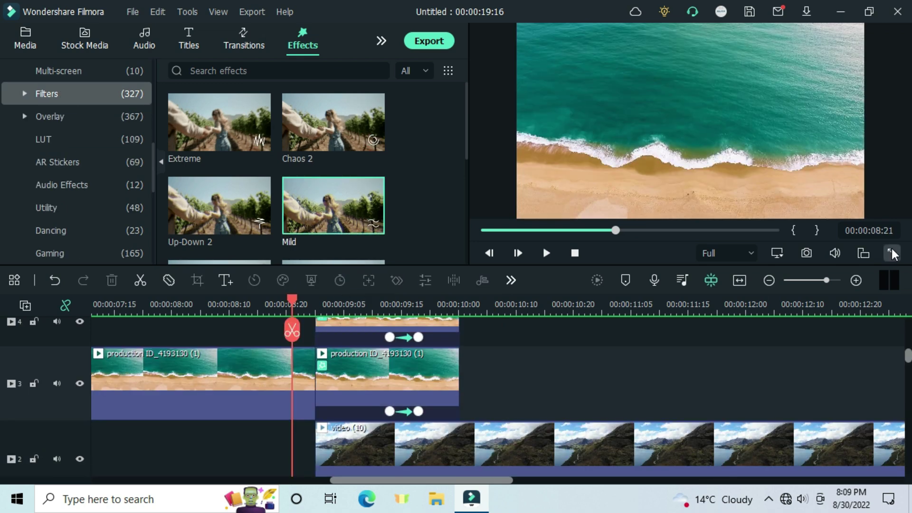
pyautogui.click(892, 253)
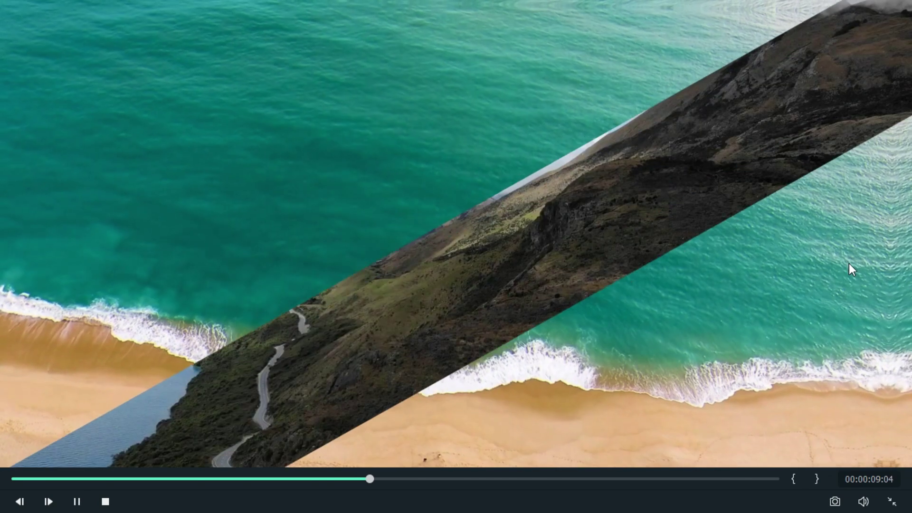